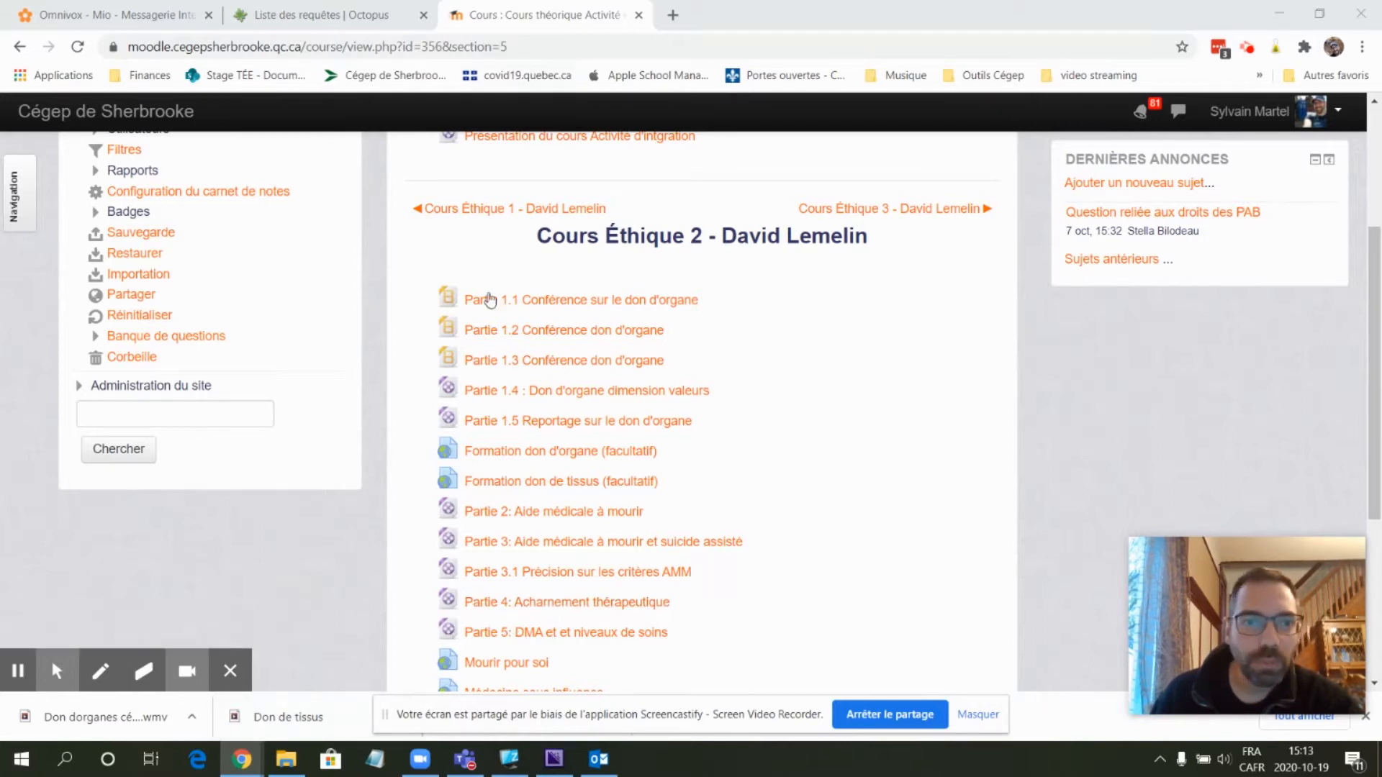
- Show the downloaded WMV video in its folder in File Explorer, then minimize the Explorer window
{"action": "left_click", "coordinate": [193, 716]}
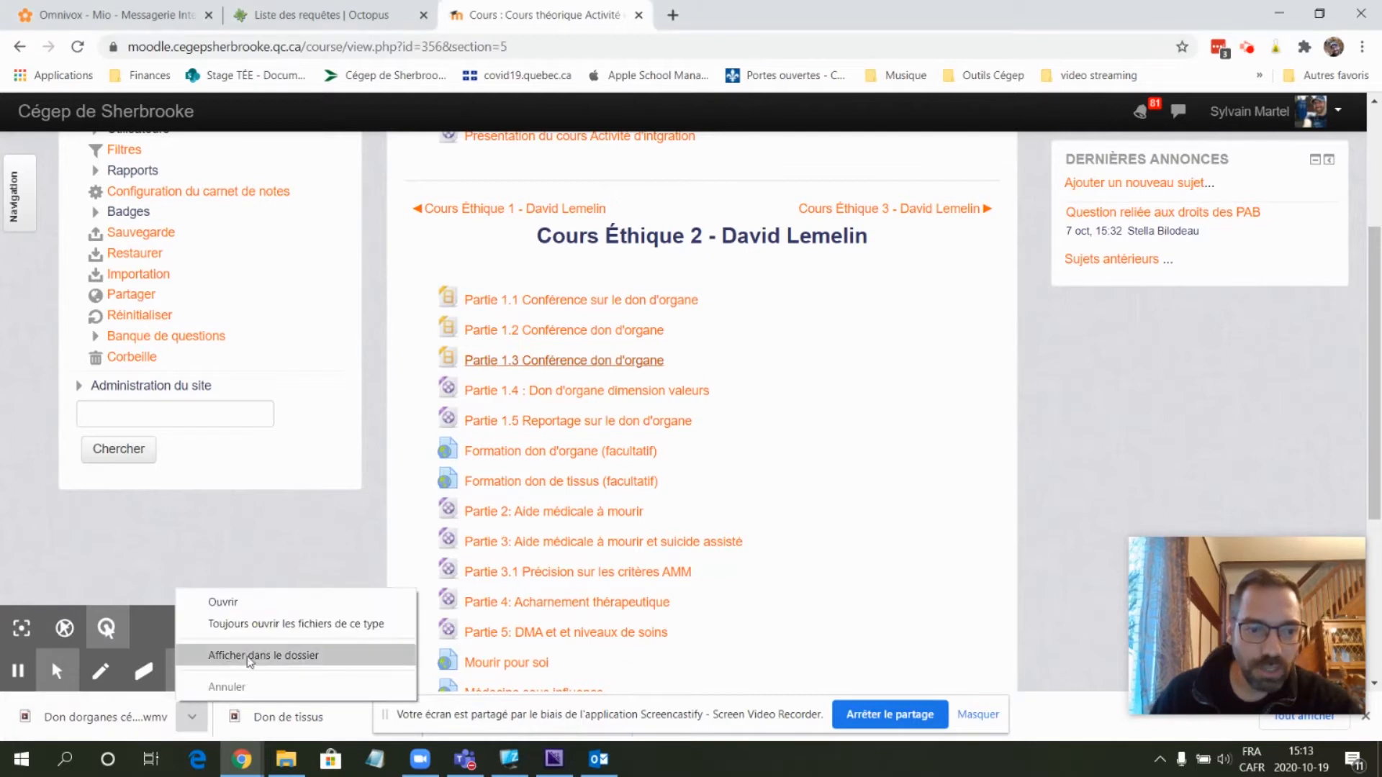
{"action": "left_click", "coordinate": [248, 655]}
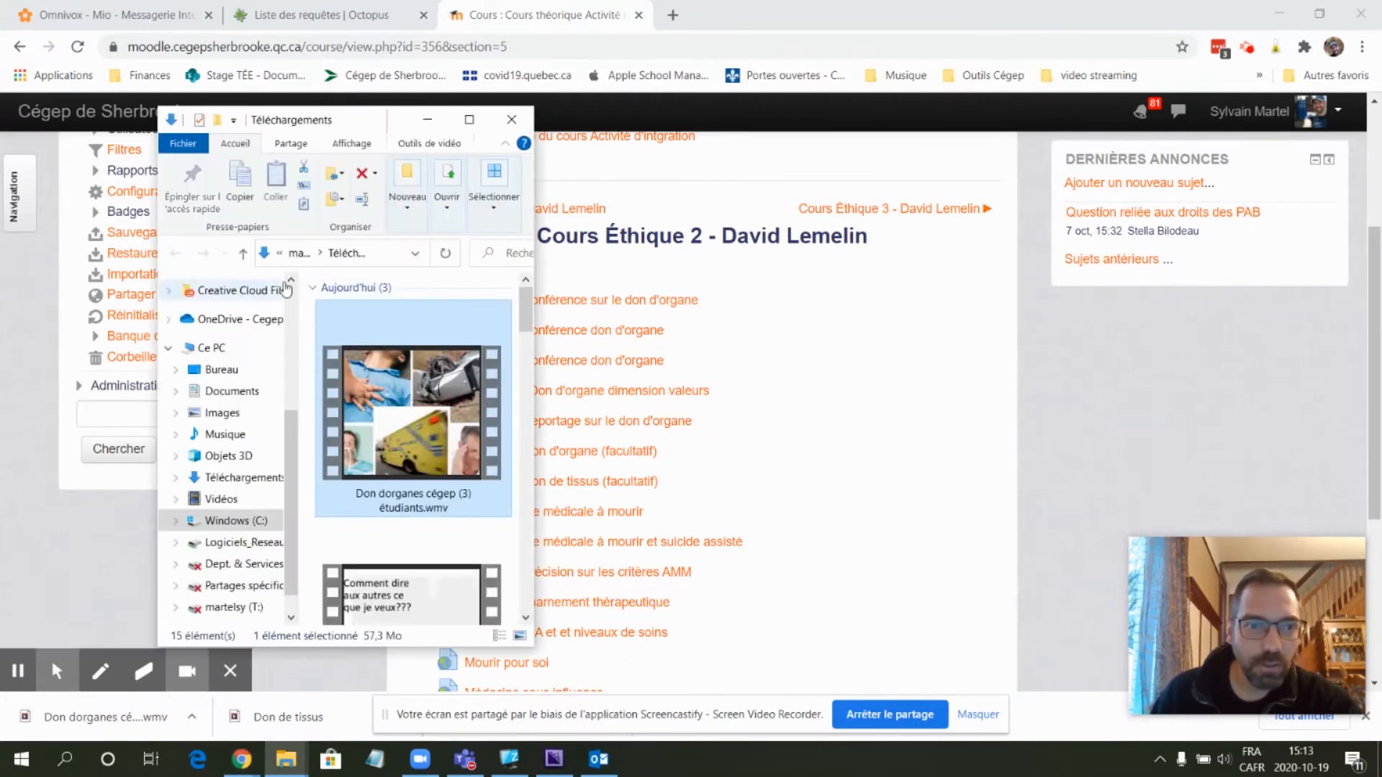
{"action": "left_click", "coordinate": [468, 119]}
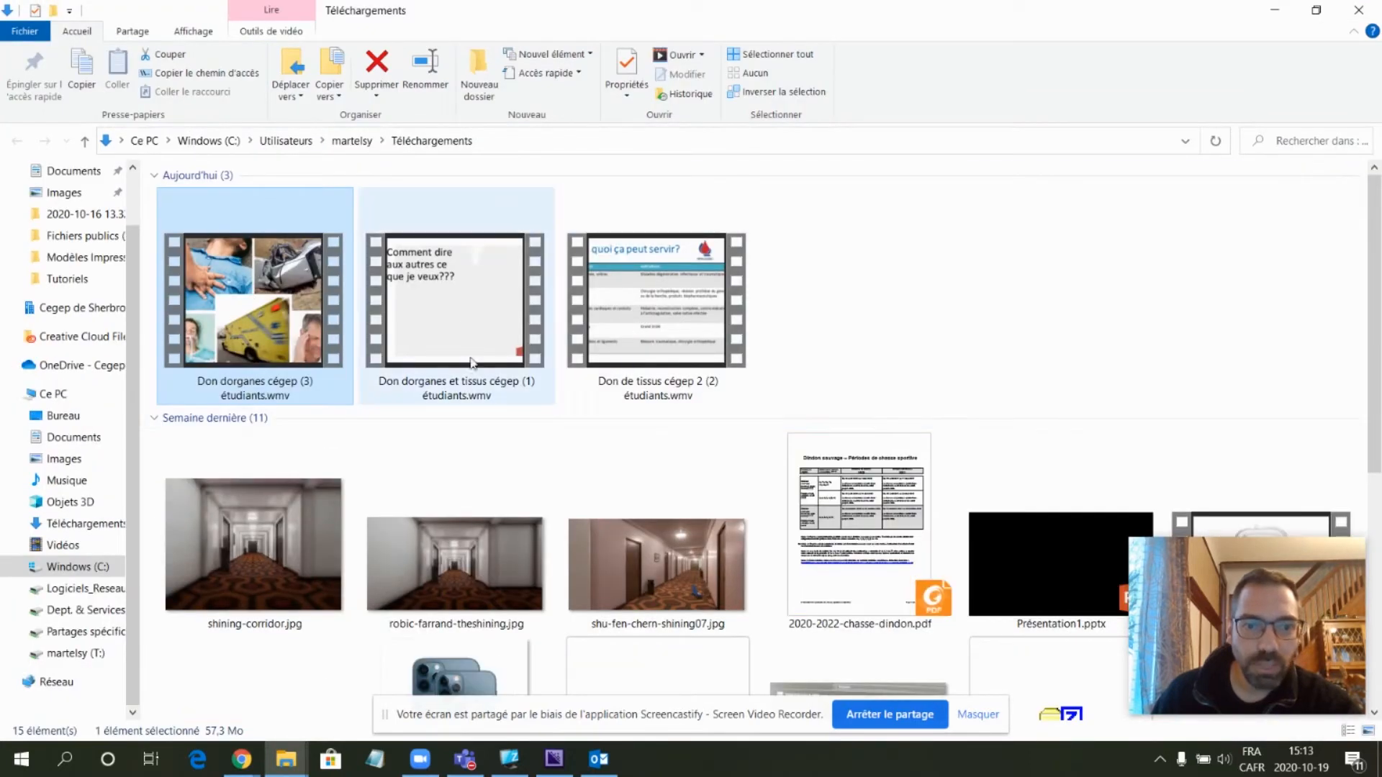
{"action": "left_click", "coordinate": [1275, 9]}
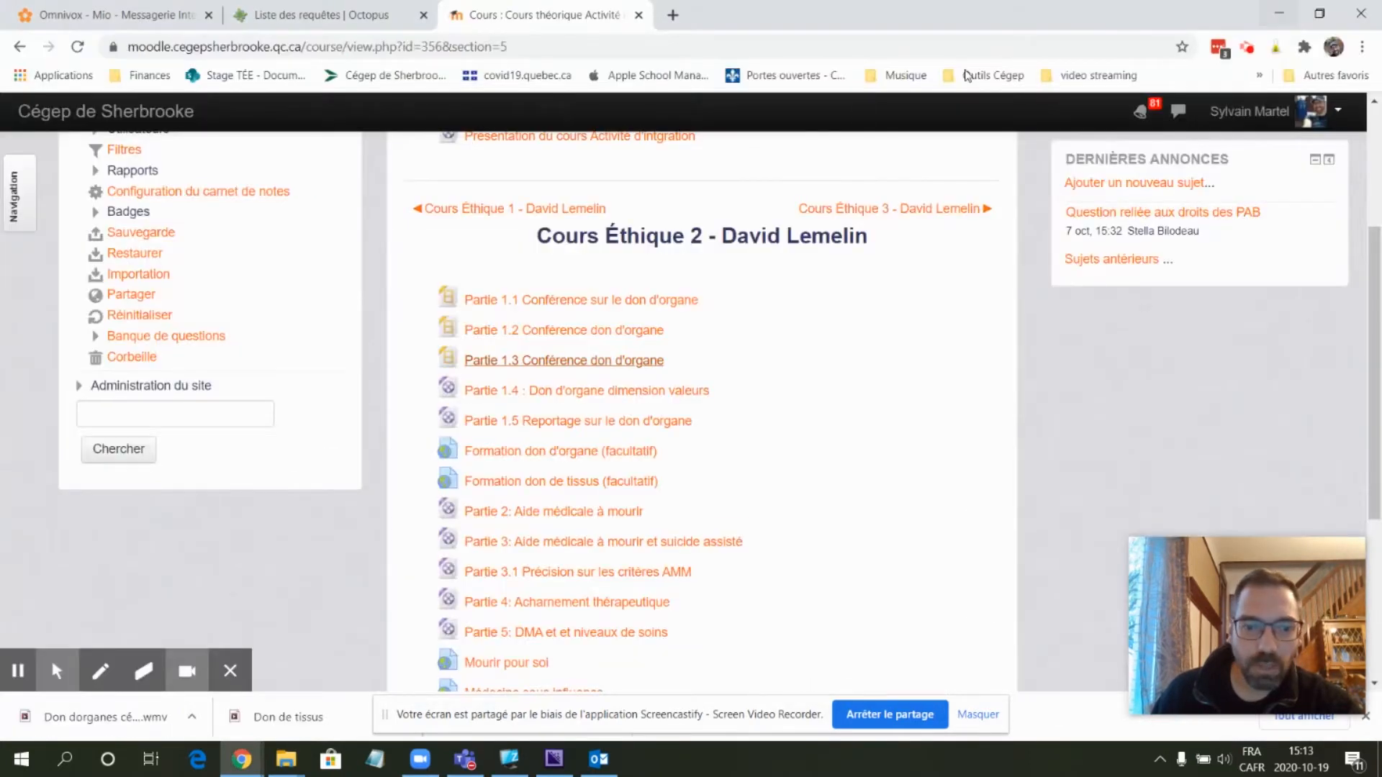
- Launch FormatFactory by searching for it from the Start menu
{"action": "left_click", "coordinate": [508, 761]}
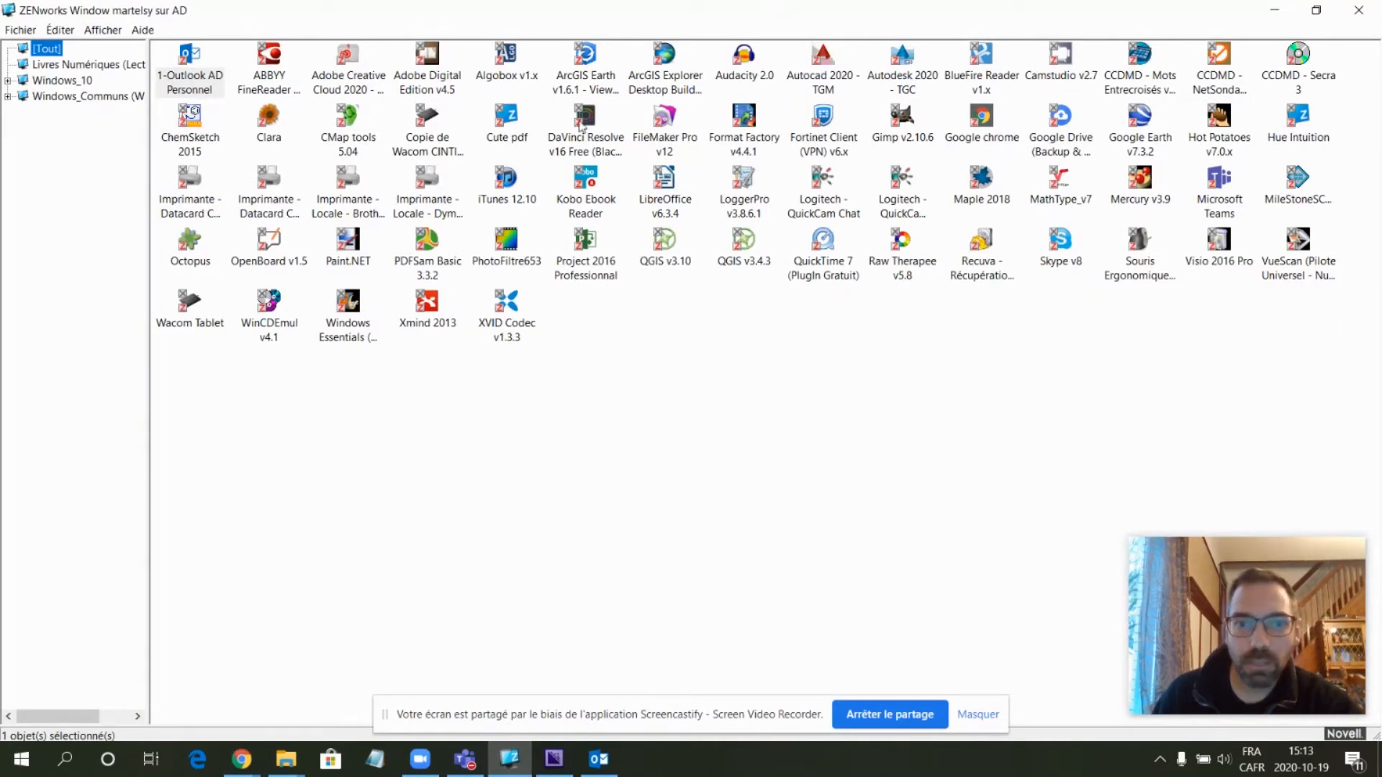
{"action": "left_click", "coordinate": [750, 121]}
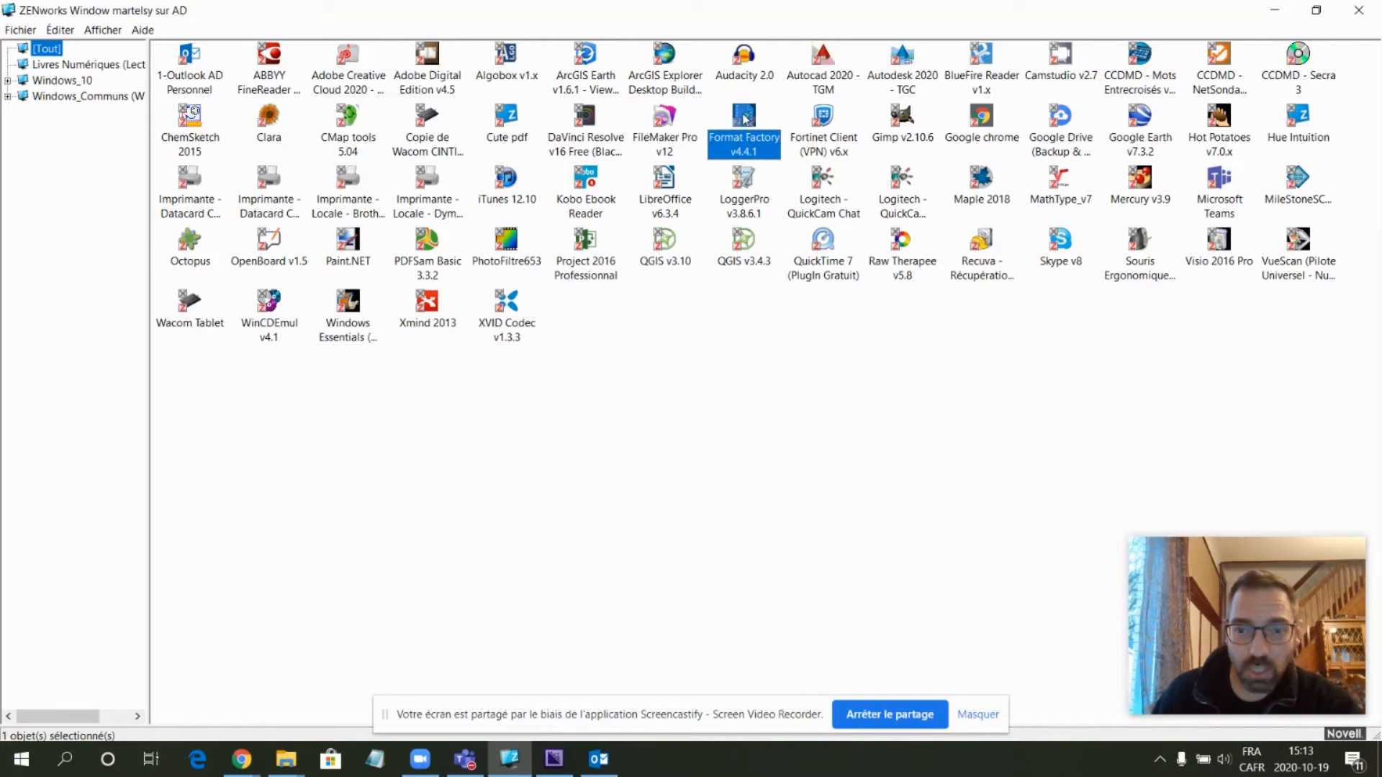
{"action": "left_click", "coordinate": [23, 759]}
{"action": "type", "text": "f"}
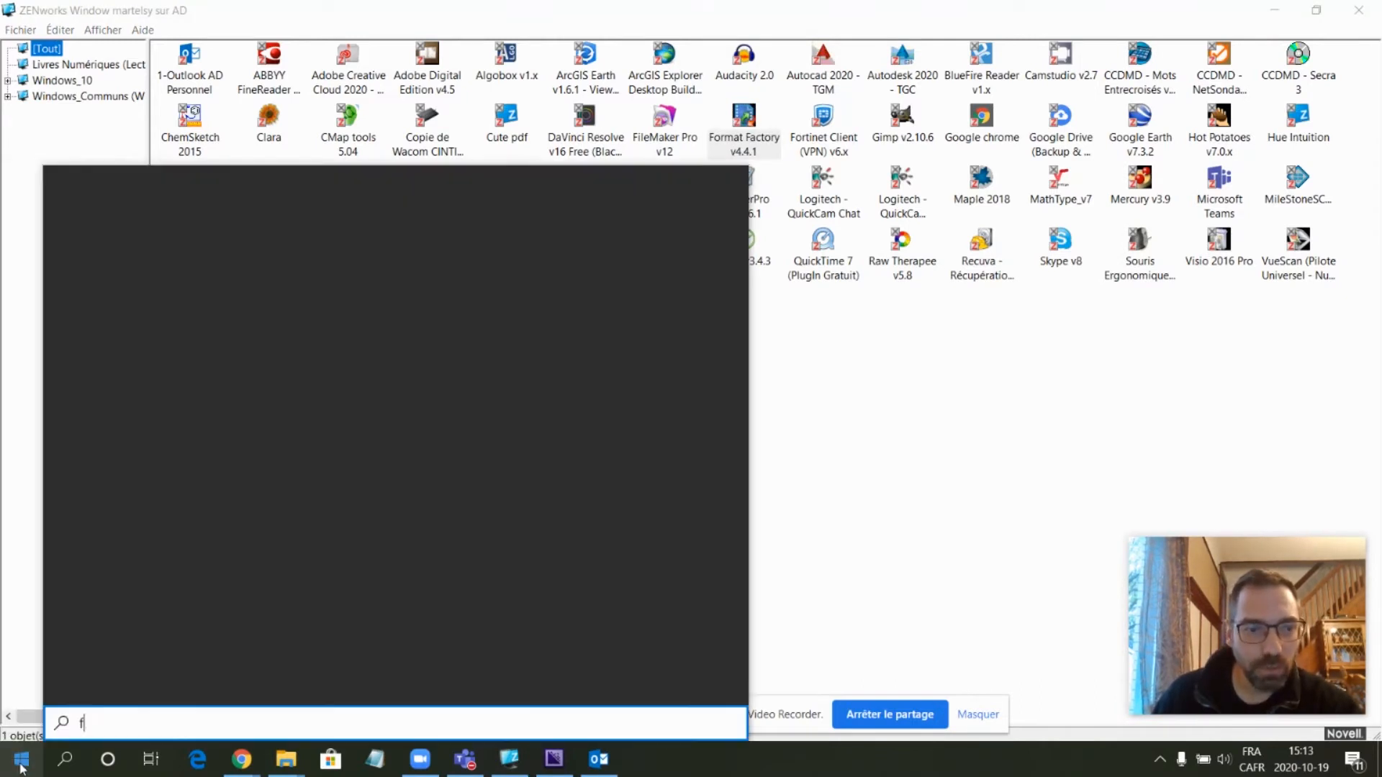
{"action": "type", "text": "ormat"}
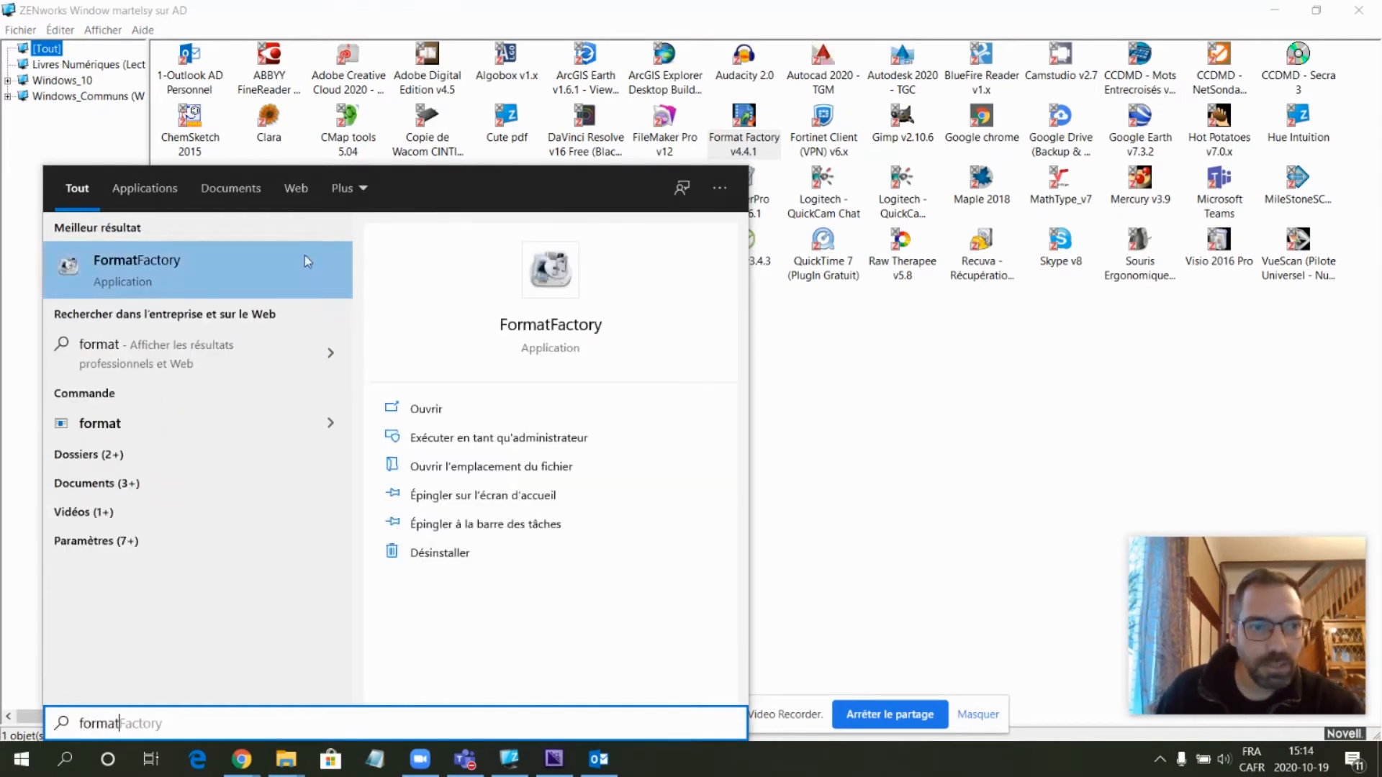
{"action": "left_click", "coordinate": [166, 275]}
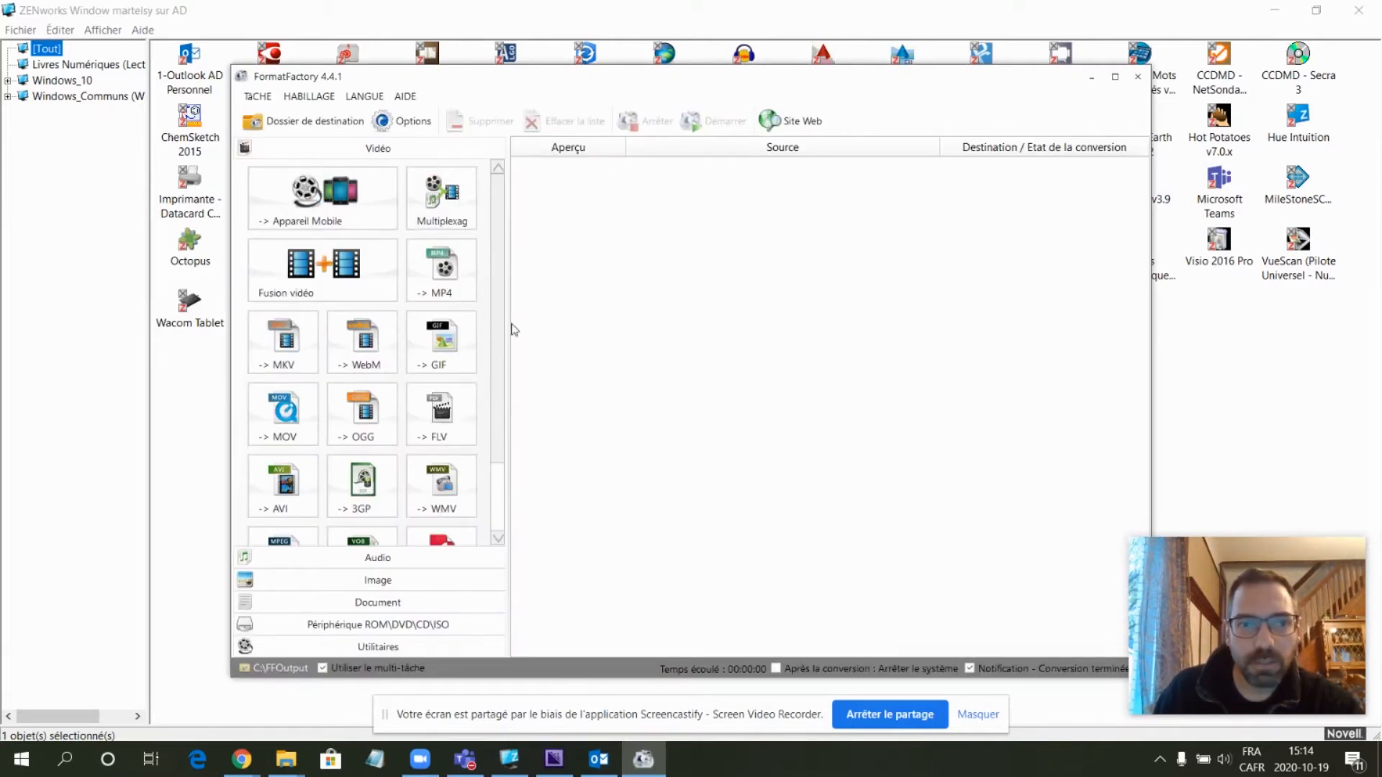
- Open the -> MP4 conversion and add the three downloaded WMV videos from the Téléchargements folder, then confirm
{"action": "left_click", "coordinate": [442, 276]}
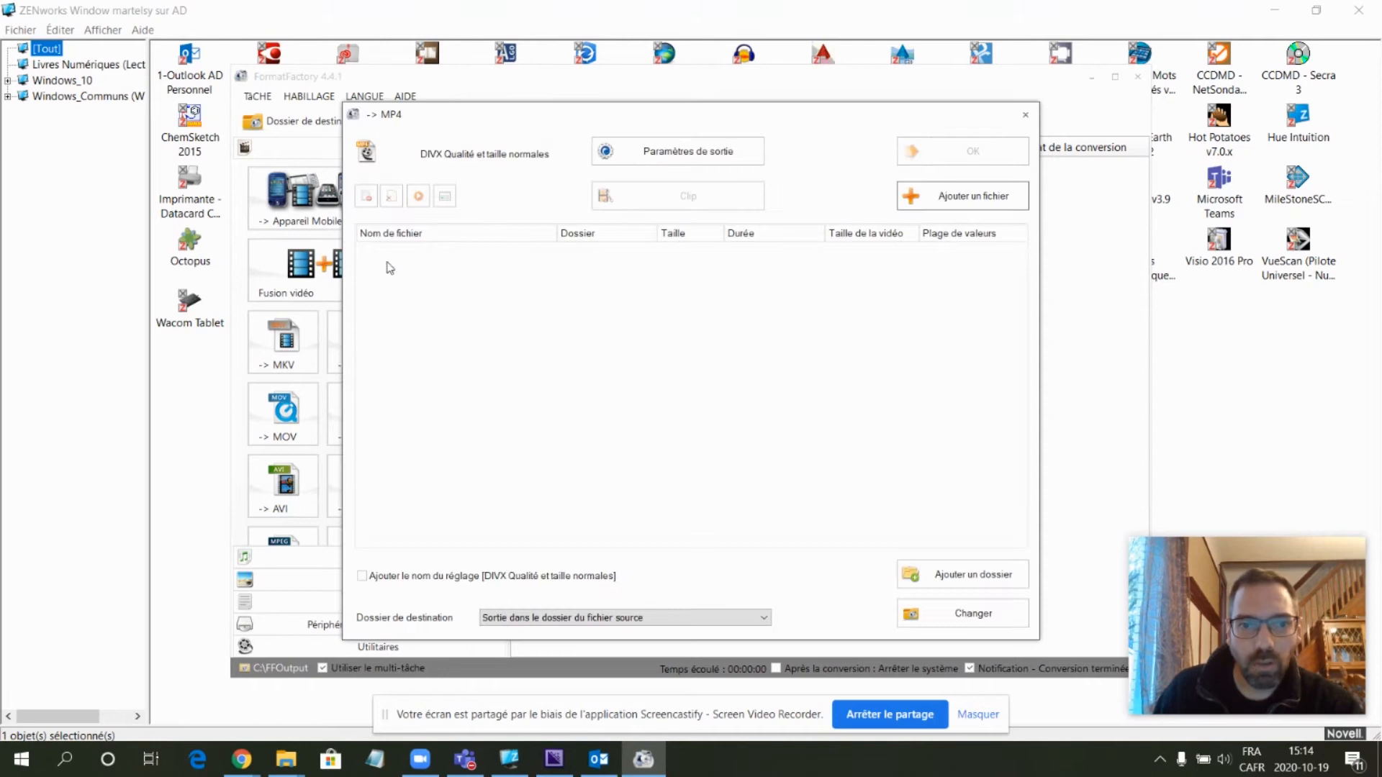
{"action": "left_click", "coordinate": [302, 754]}
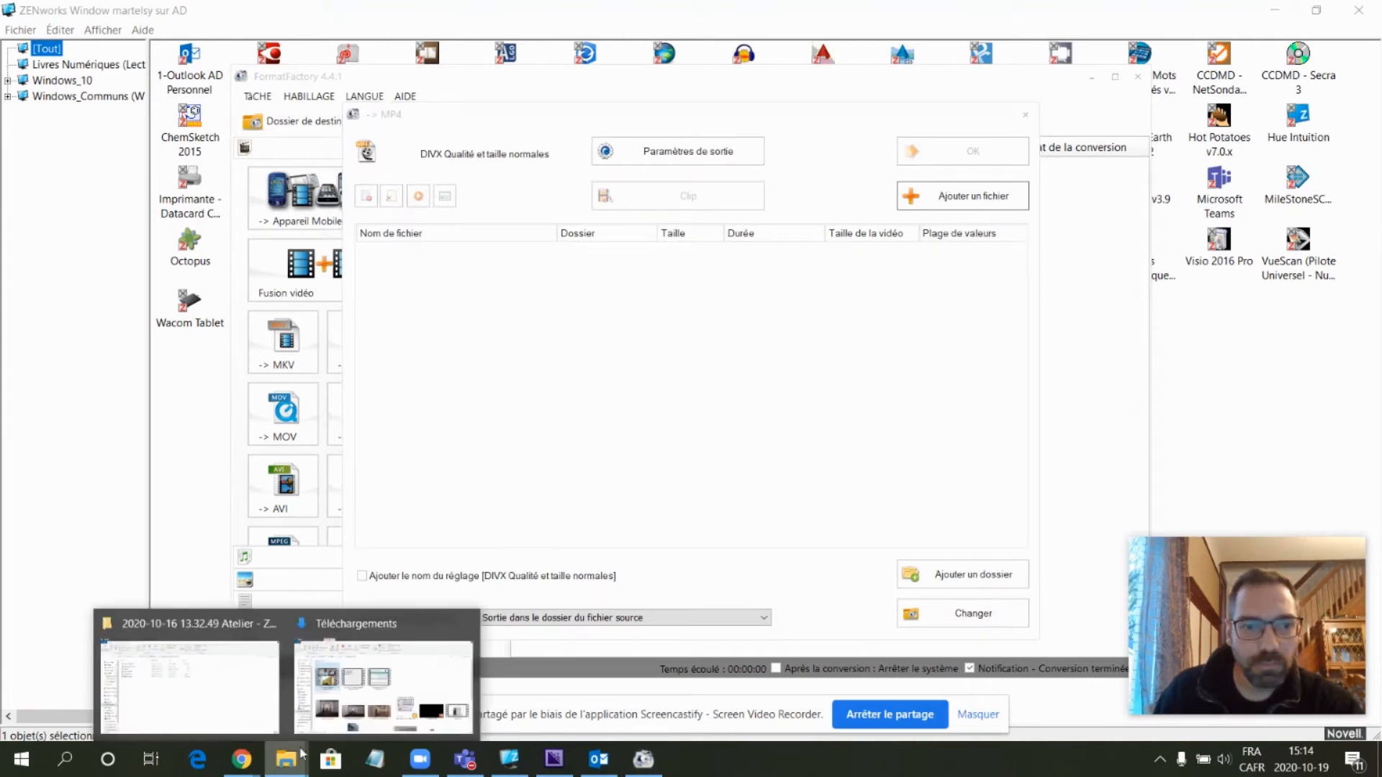
{"action": "left_click", "coordinate": [349, 671]}
{"action": "left_click_drag", "start_coordinate": [892, 312], "coordinate": [515, 378]}
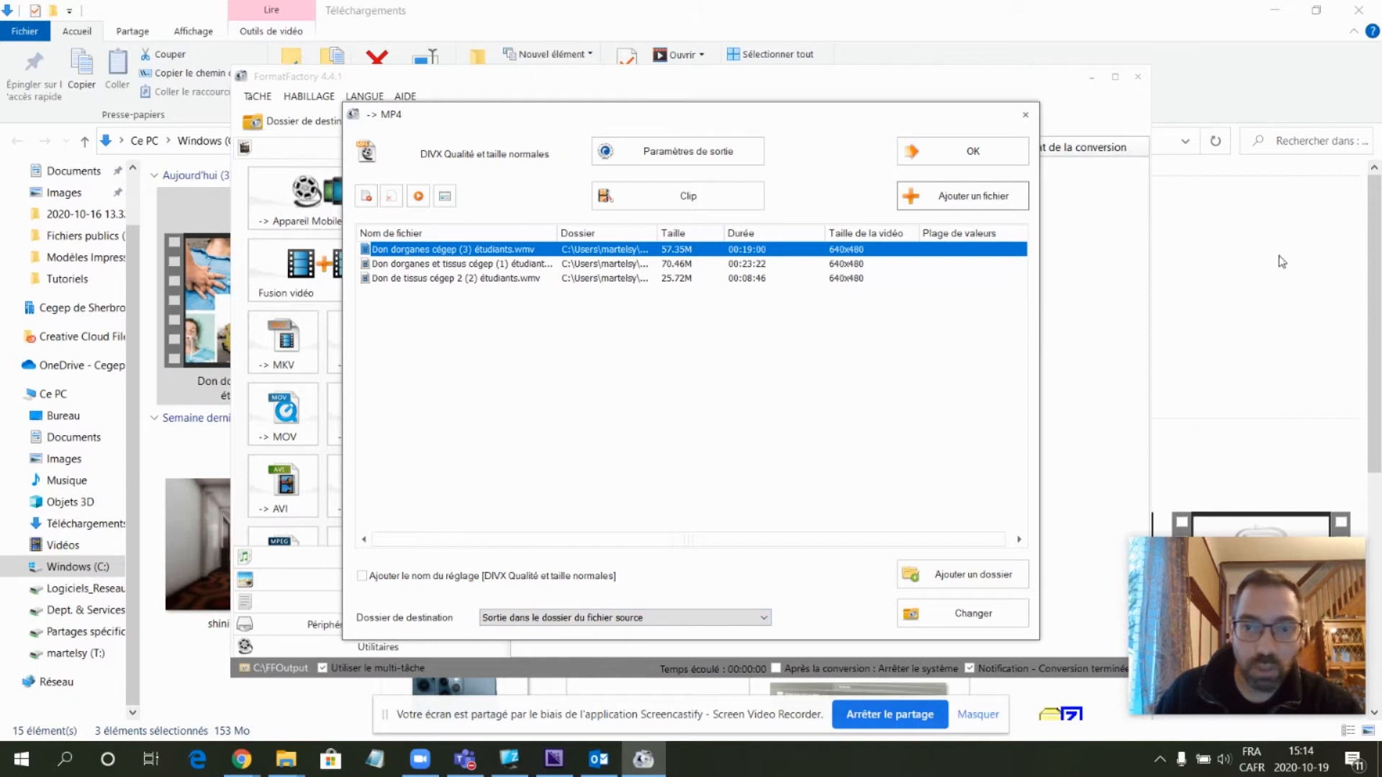
{"action": "left_click", "coordinate": [940, 153]}
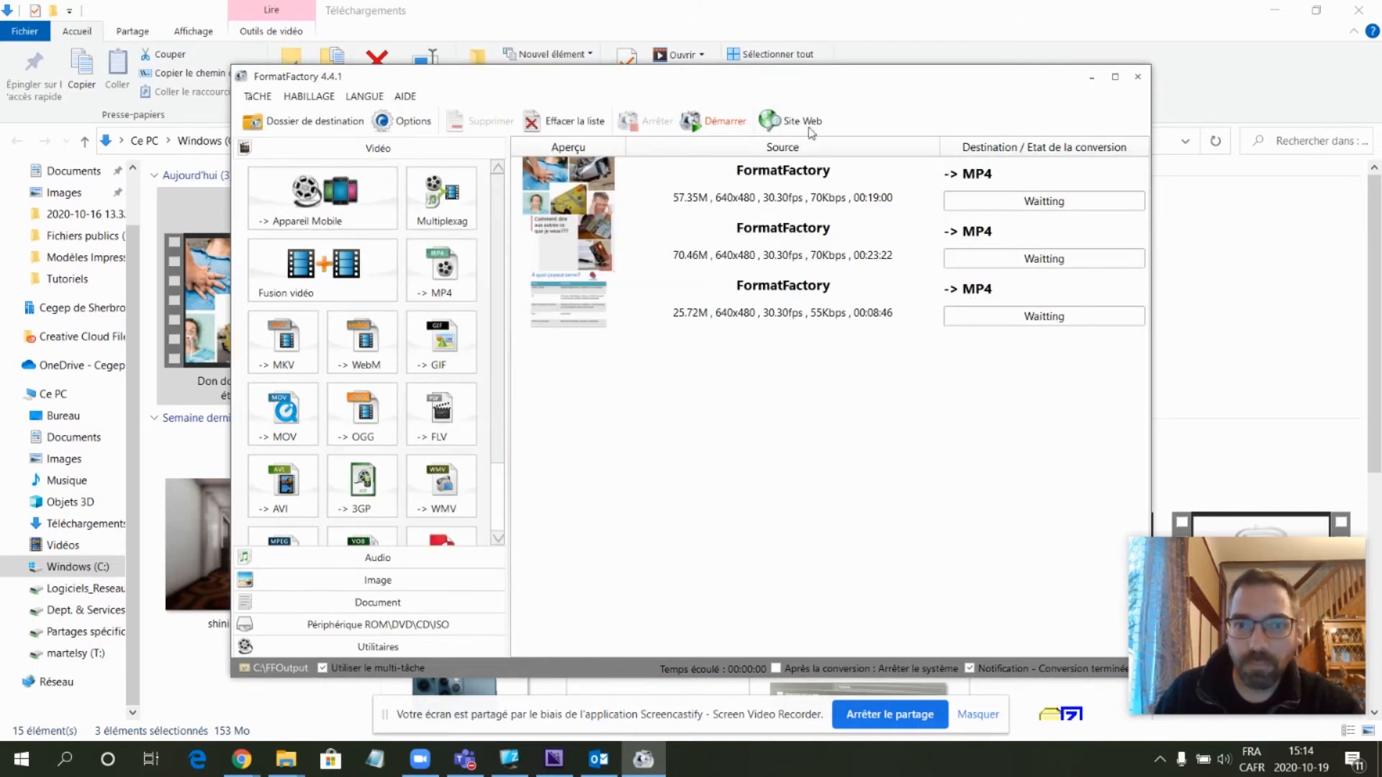
- Start converting the three videos to MP4 and minimize FormatFactory once they finish
{"action": "left_click", "coordinate": [707, 124]}
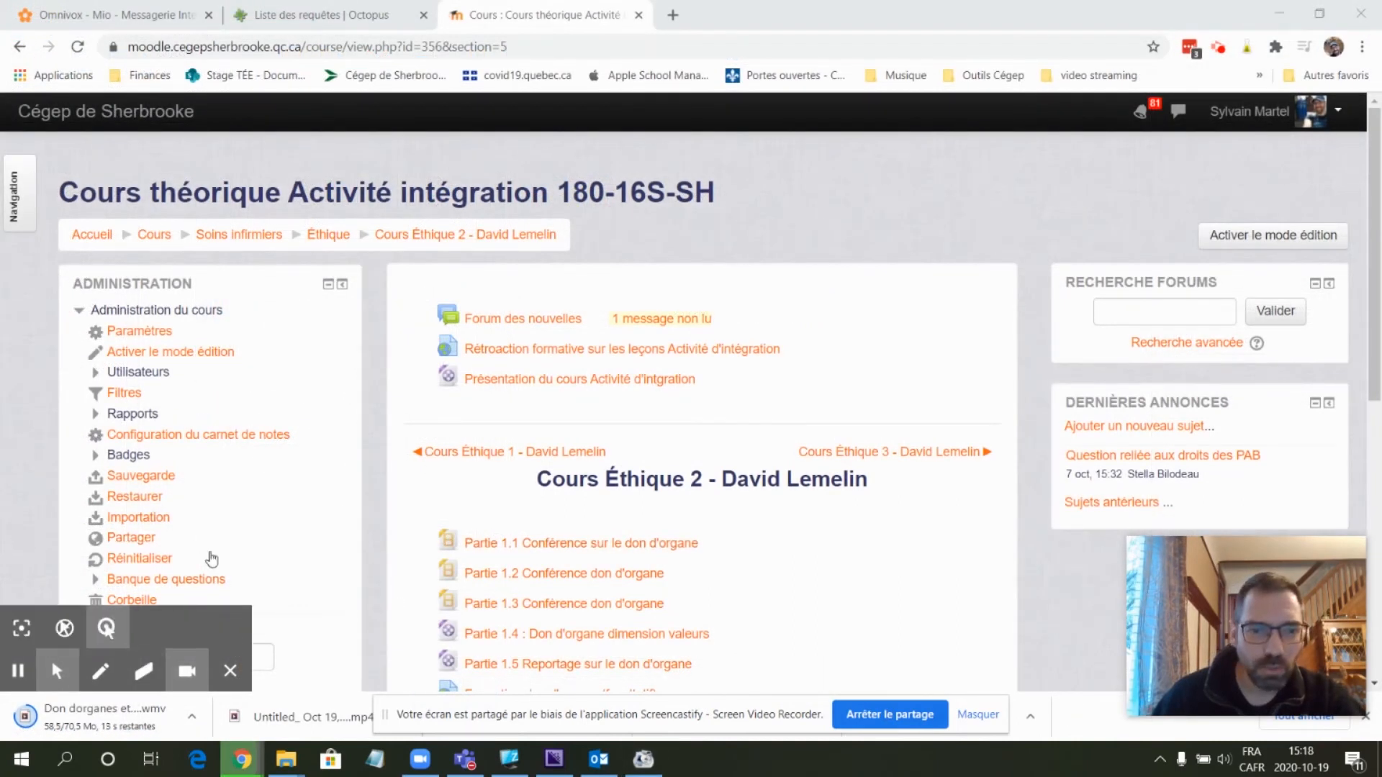
{"action": "left_click", "coordinate": [643, 759]}
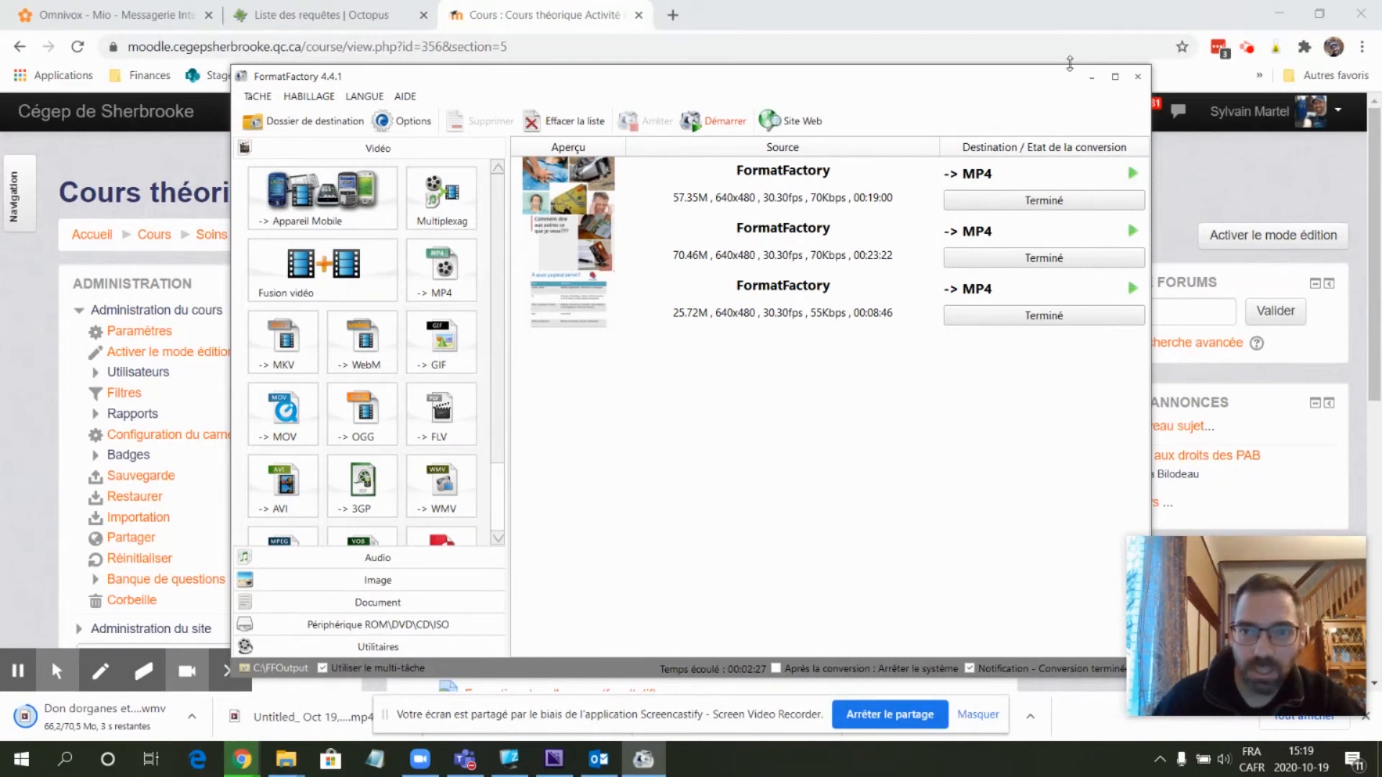
{"action": "left_click", "coordinate": [1091, 77]}
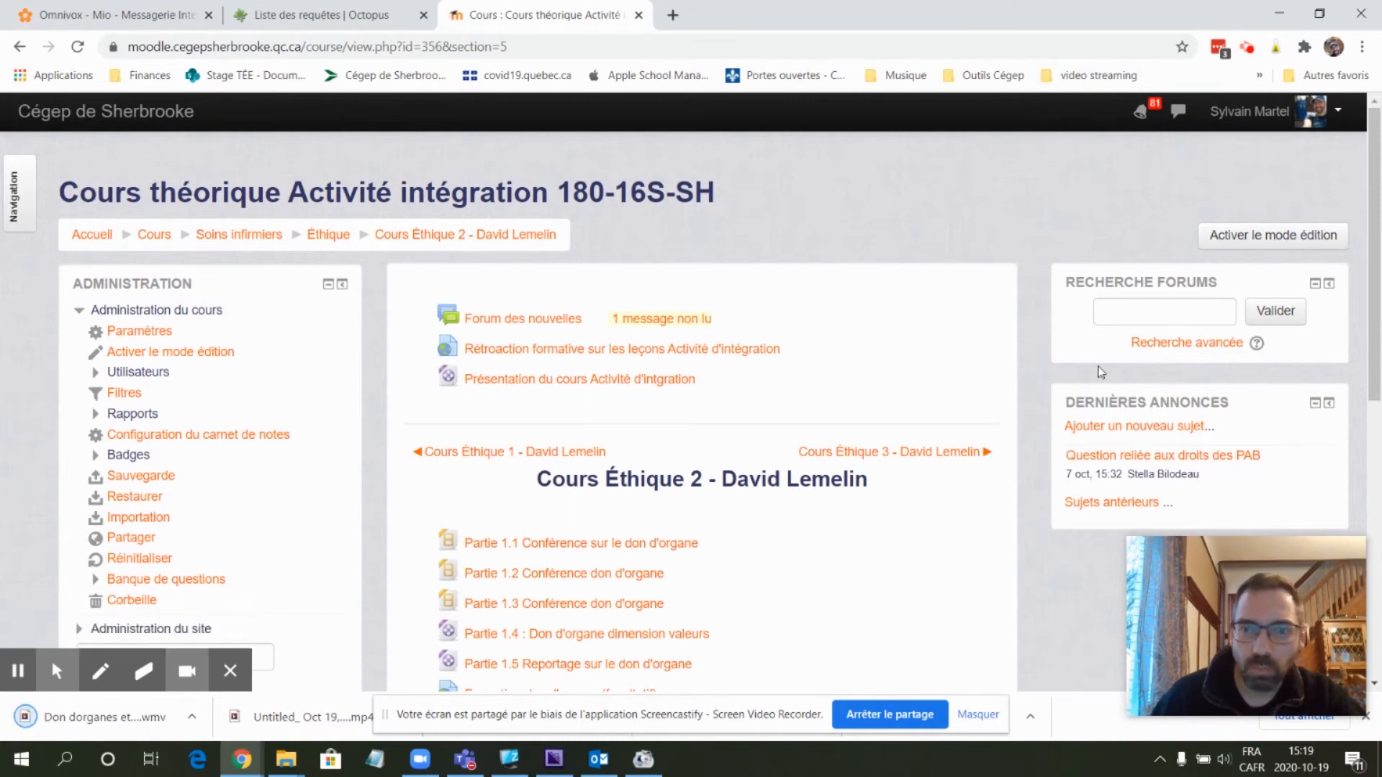
- Turn on editing mode and open the settings of the resource Partie 1.1 Conférence sur le don d'organe
{"action": "left_click", "coordinate": [1294, 239]}
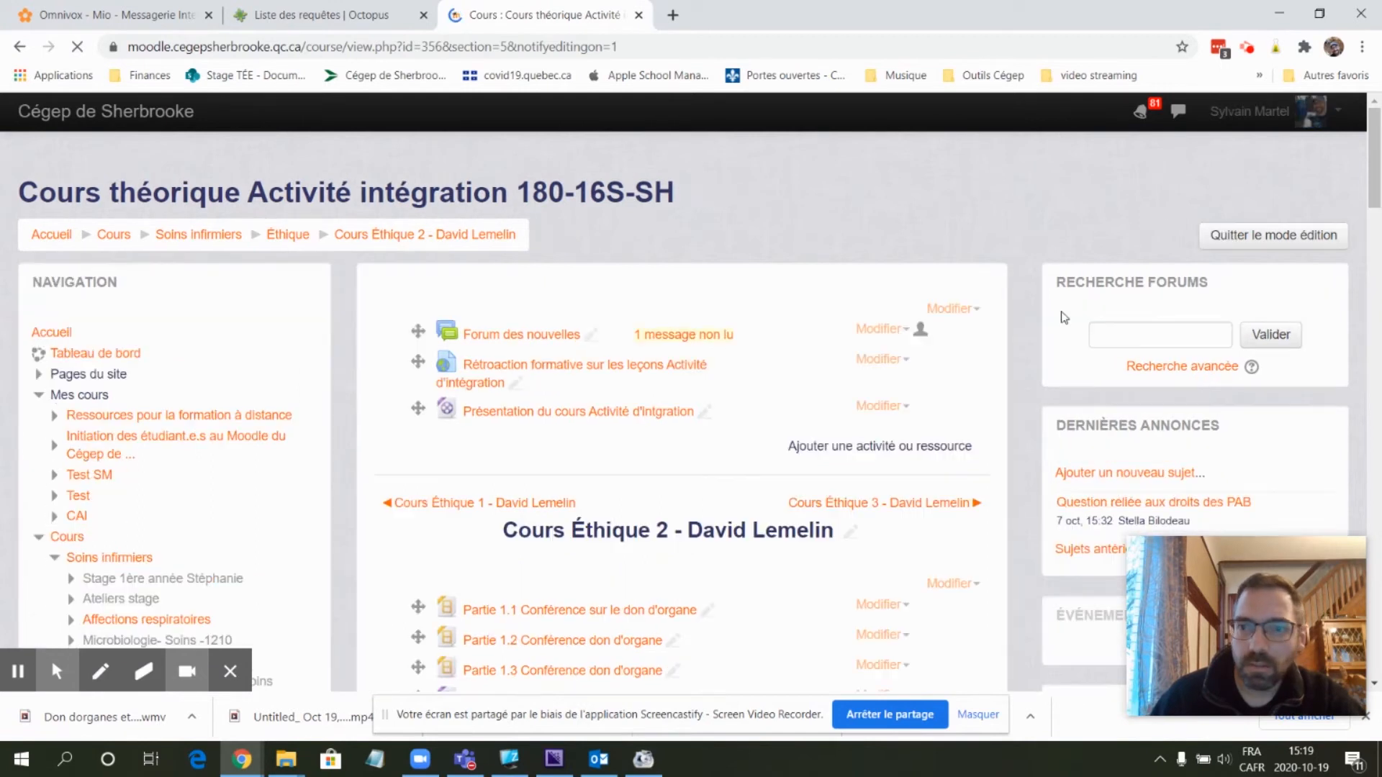
{"action": "scroll", "coordinate": [525, 403], "scroll_direction": "down", "scroll_amount": 3}
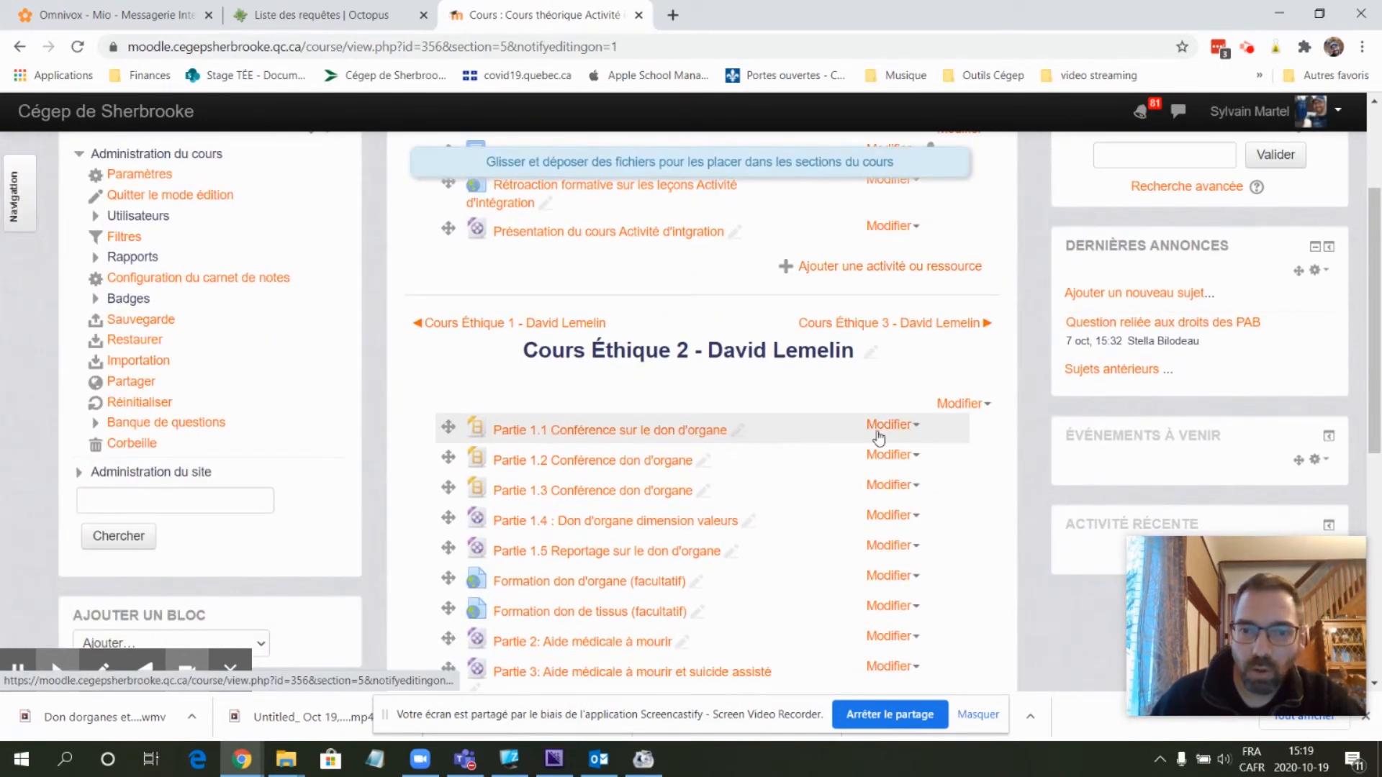
{"action": "left_click", "coordinate": [891, 431]}
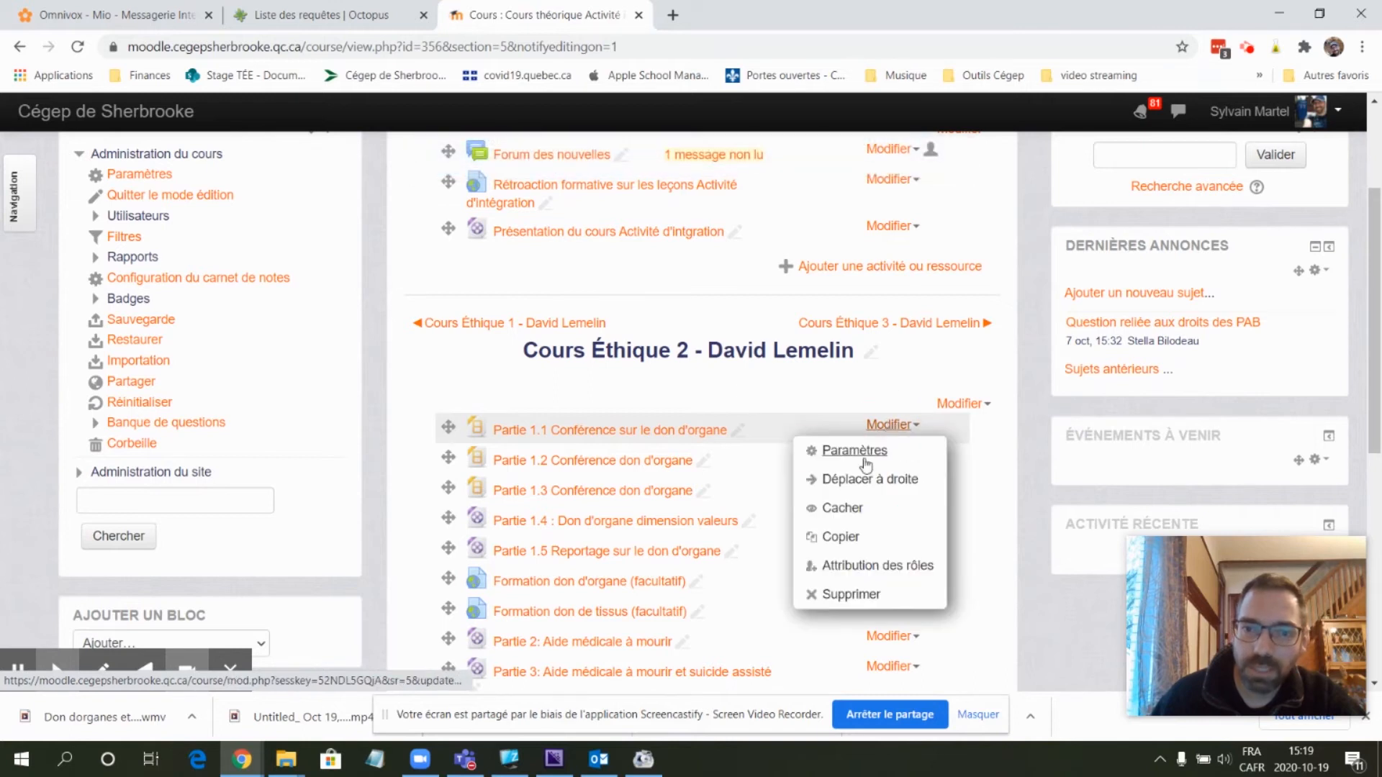
{"action": "left_click", "coordinate": [865, 453]}
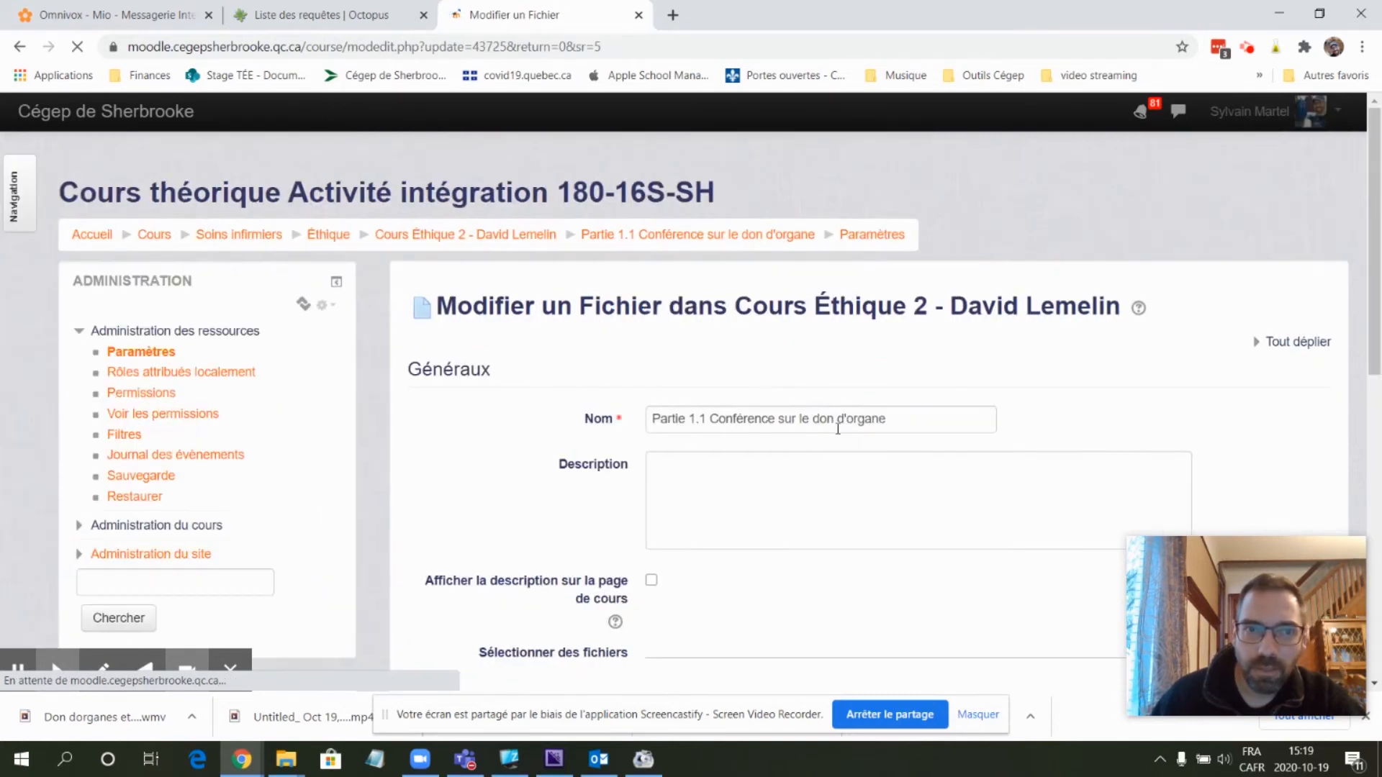
- Delete the existing video file from the resource's file selection
{"action": "scroll", "coordinate": [770, 454], "scroll_direction": "down", "scroll_amount": 3}
{"action": "scroll", "coordinate": [755, 446], "scroll_direction": "down", "scroll_amount": 1}
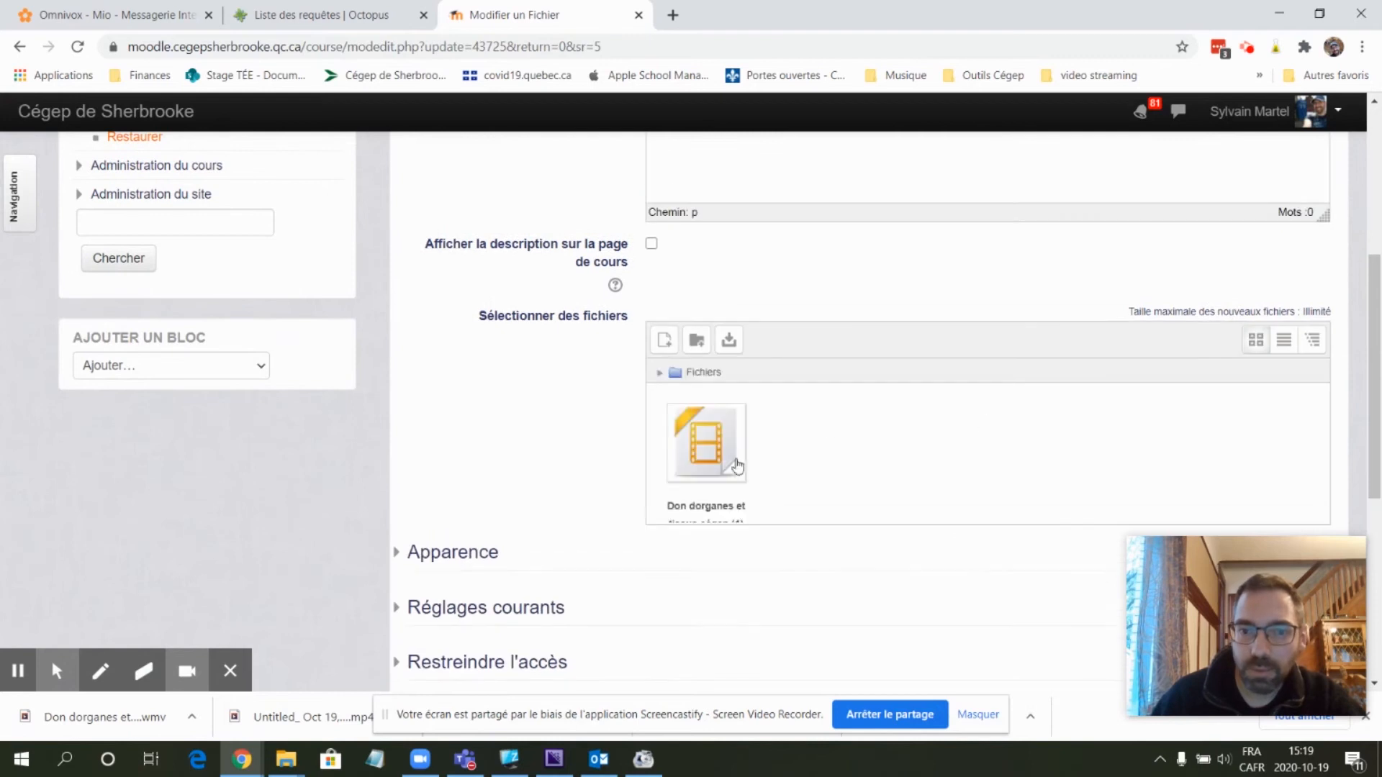
{"action": "scroll", "coordinate": [769, 435], "scroll_direction": "down", "scroll_amount": 1}
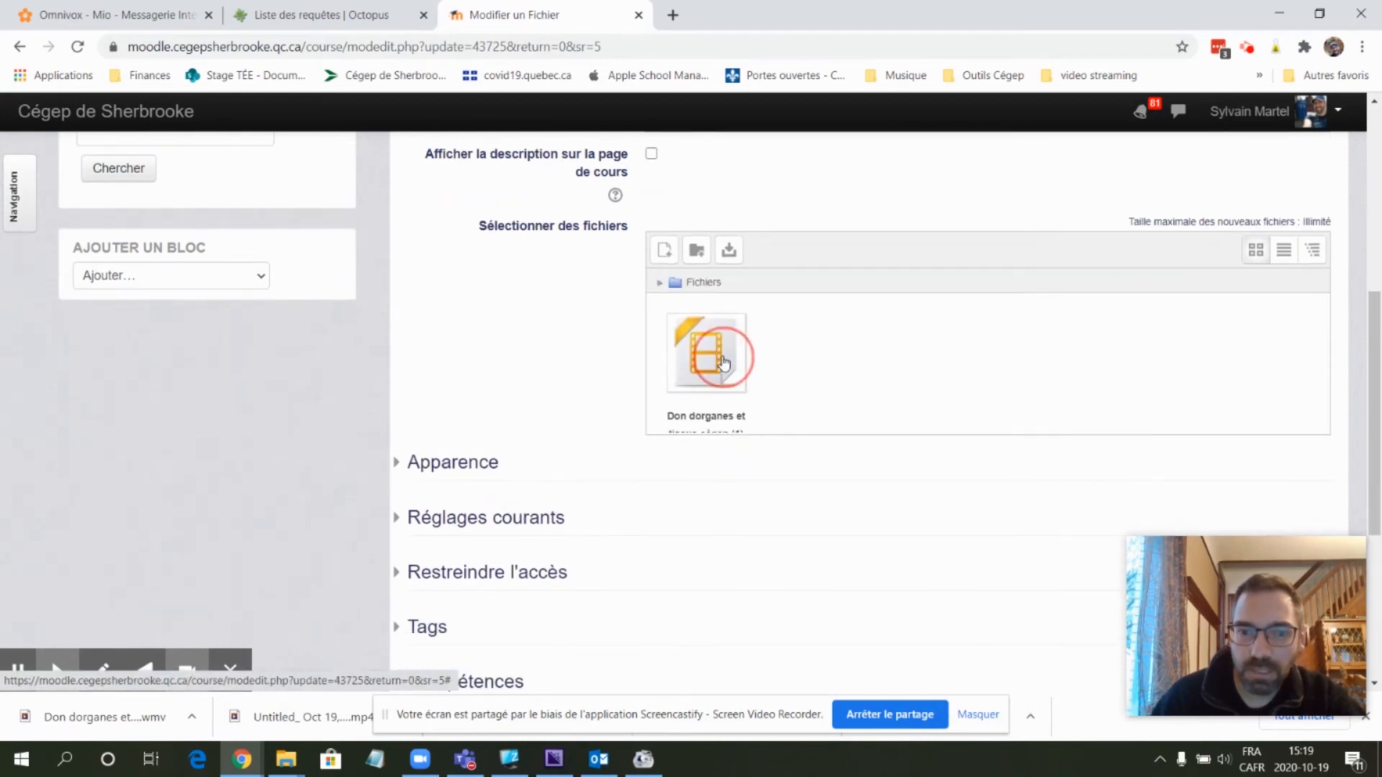
{"action": "left_click", "coordinate": [720, 364]}
{"action": "left_click", "coordinate": [660, 222]}
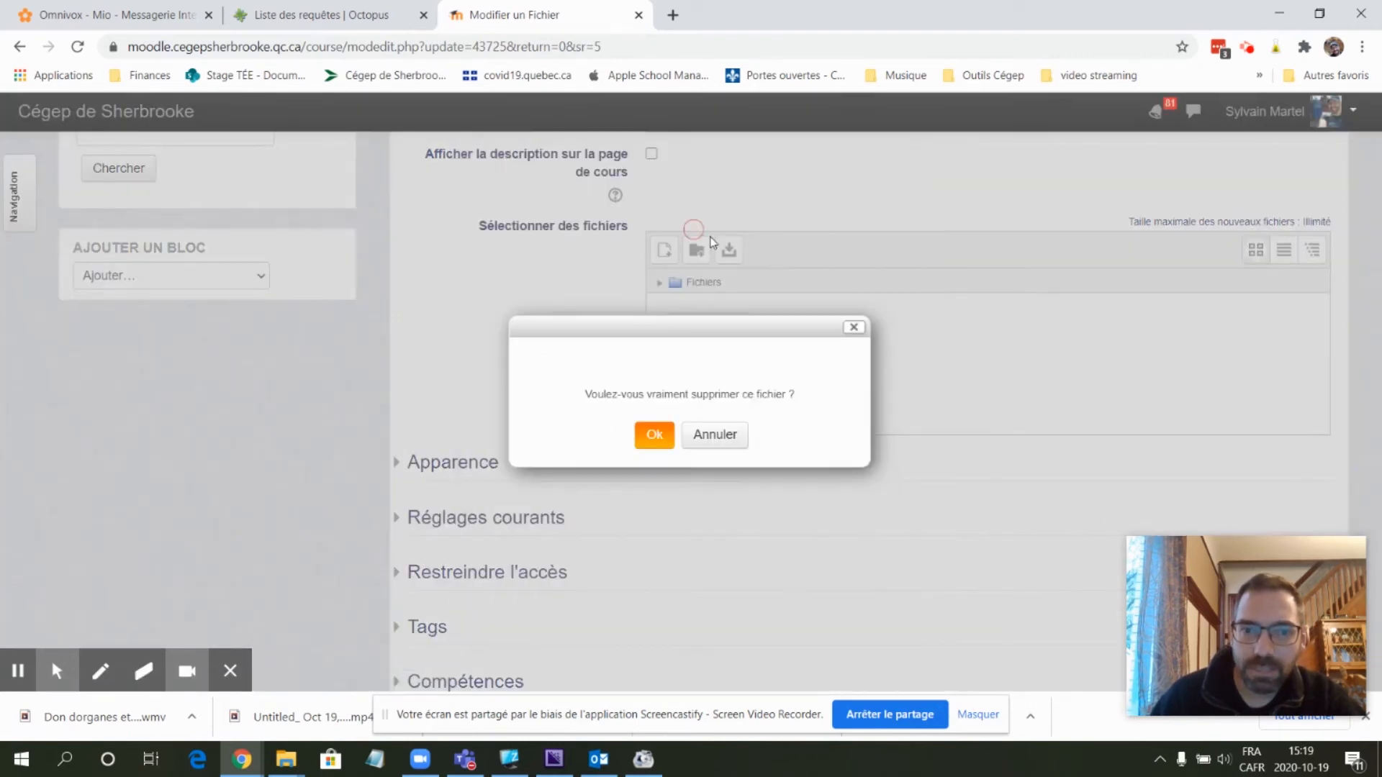
{"action": "left_click", "coordinate": [652, 434]}
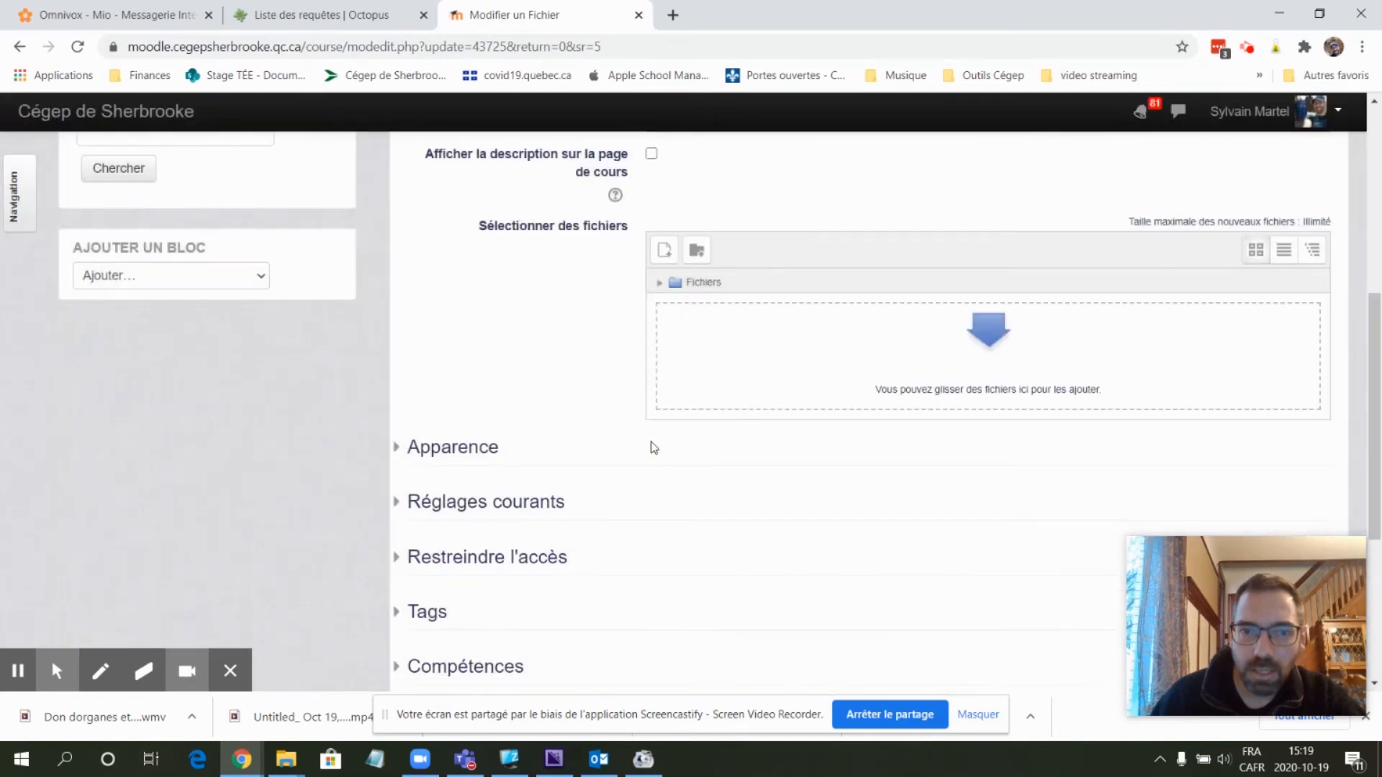
- Upload Don dorganes et tissus cégep (1) étudiants.mp4 from Téléchargements as the resource's new file
{"action": "left_click", "coordinate": [665, 252]}
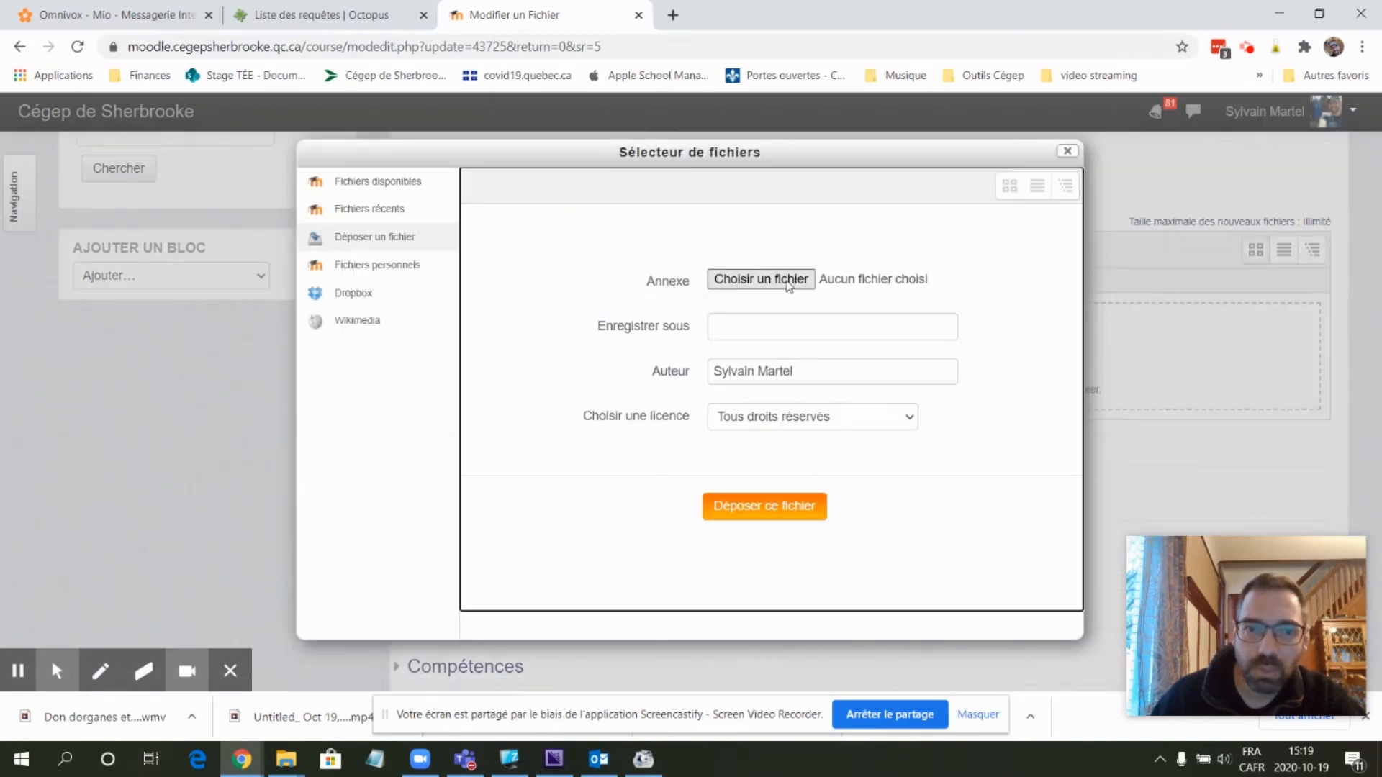
{"action": "left_click", "coordinate": [786, 284]}
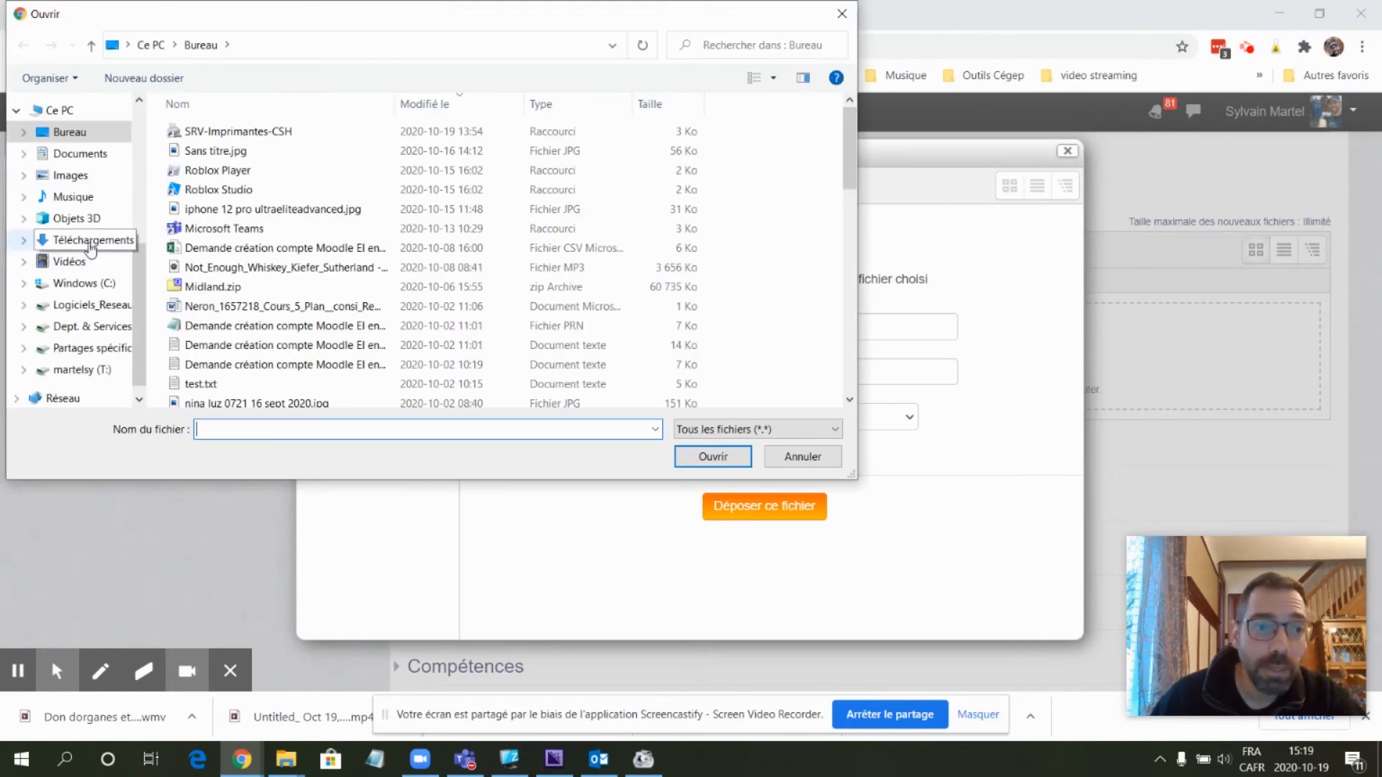
{"action": "left_click", "coordinate": [108, 243]}
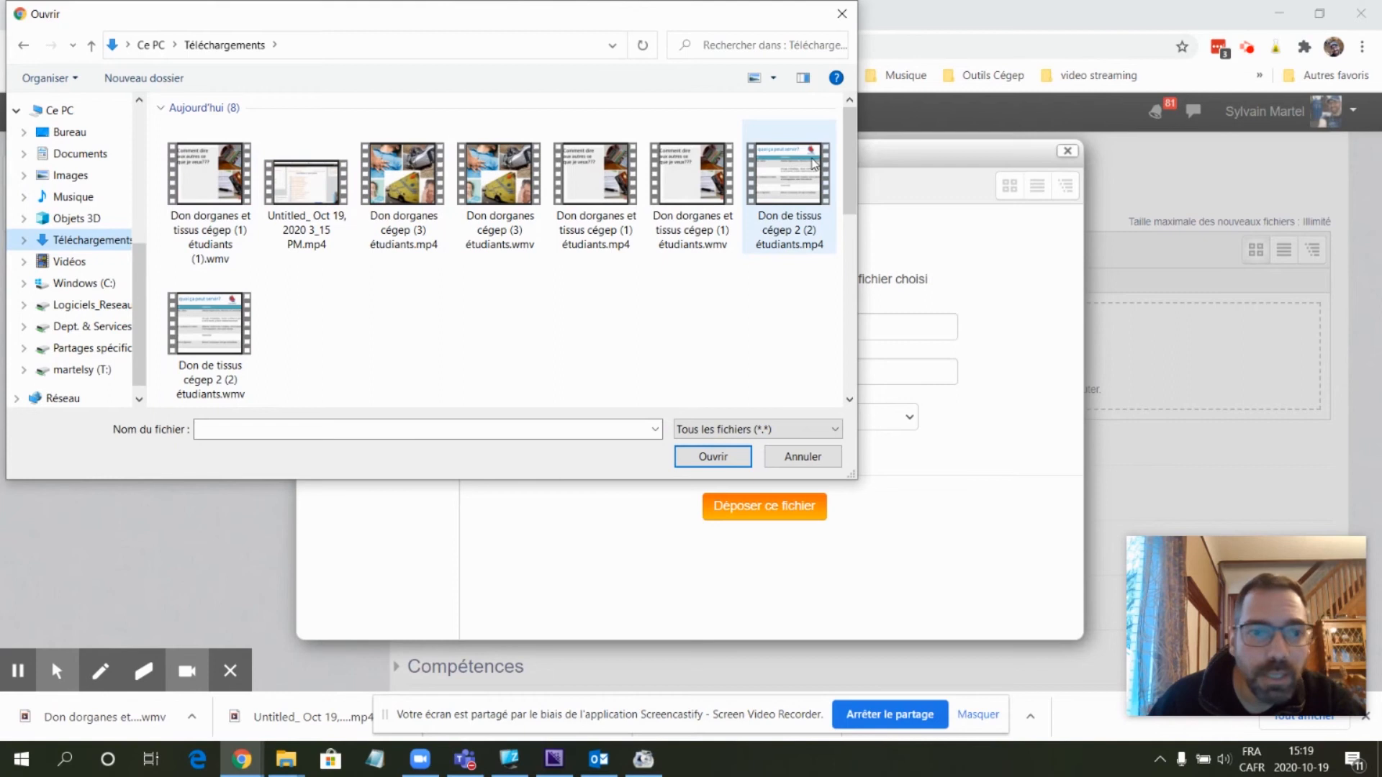
{"action": "left_click", "coordinate": [186, 172]}
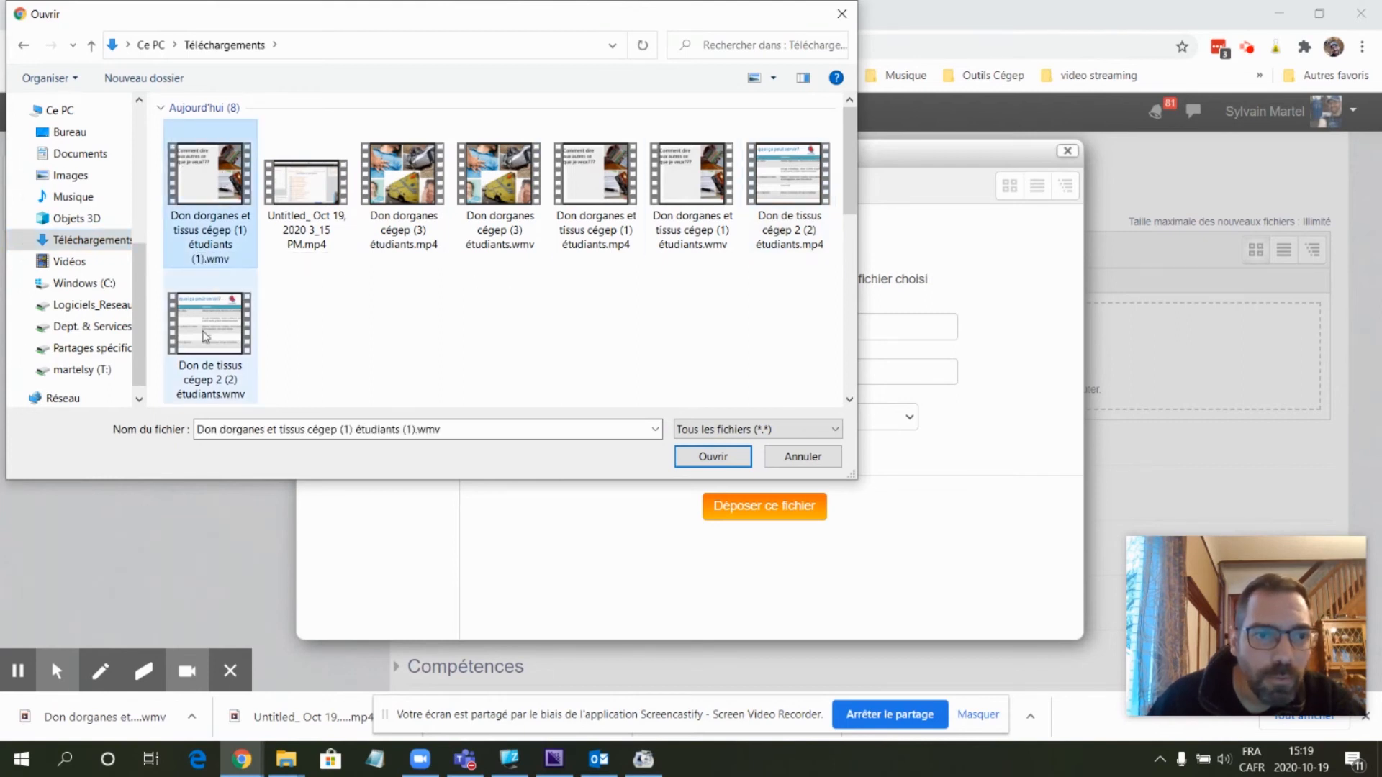
{"action": "left_click", "coordinate": [591, 185]}
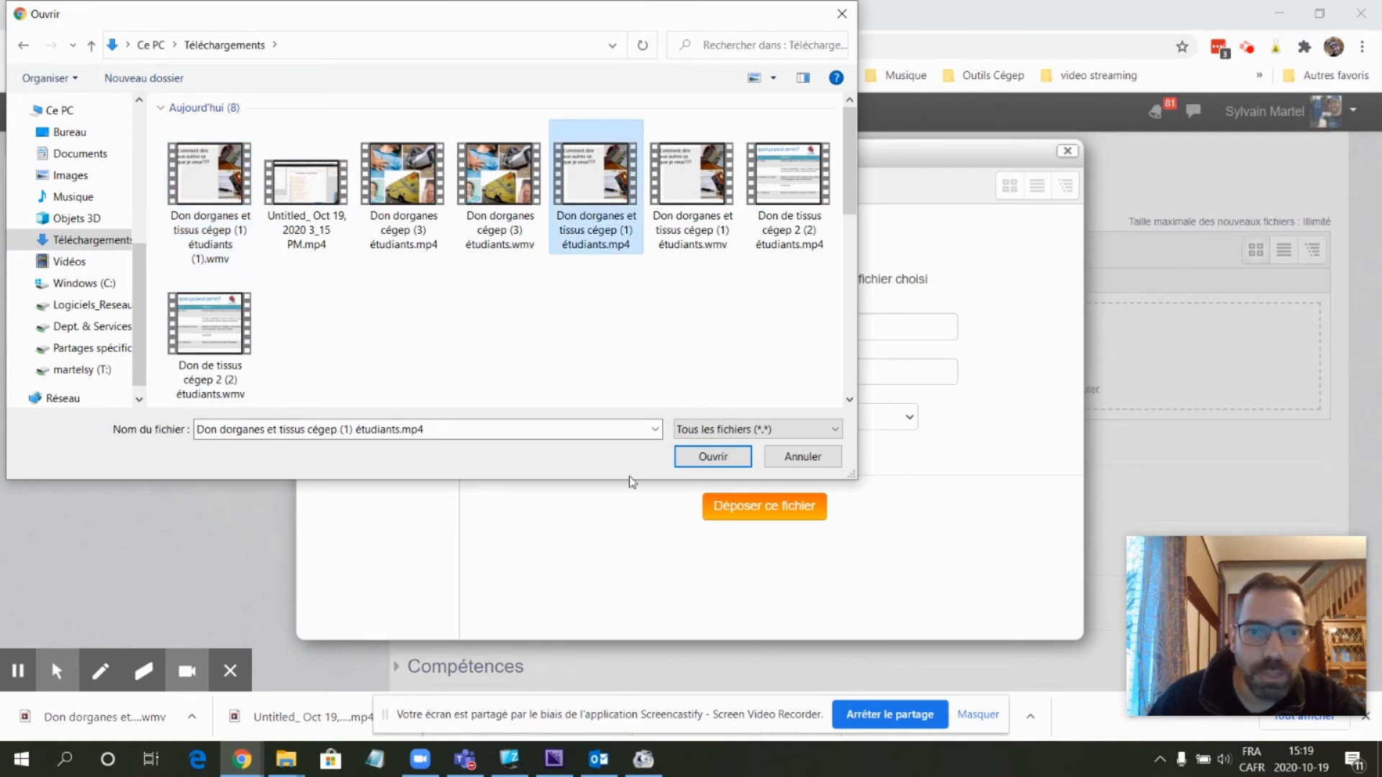
{"action": "left_click", "coordinate": [712, 457]}
{"action": "left_click", "coordinate": [750, 520]}
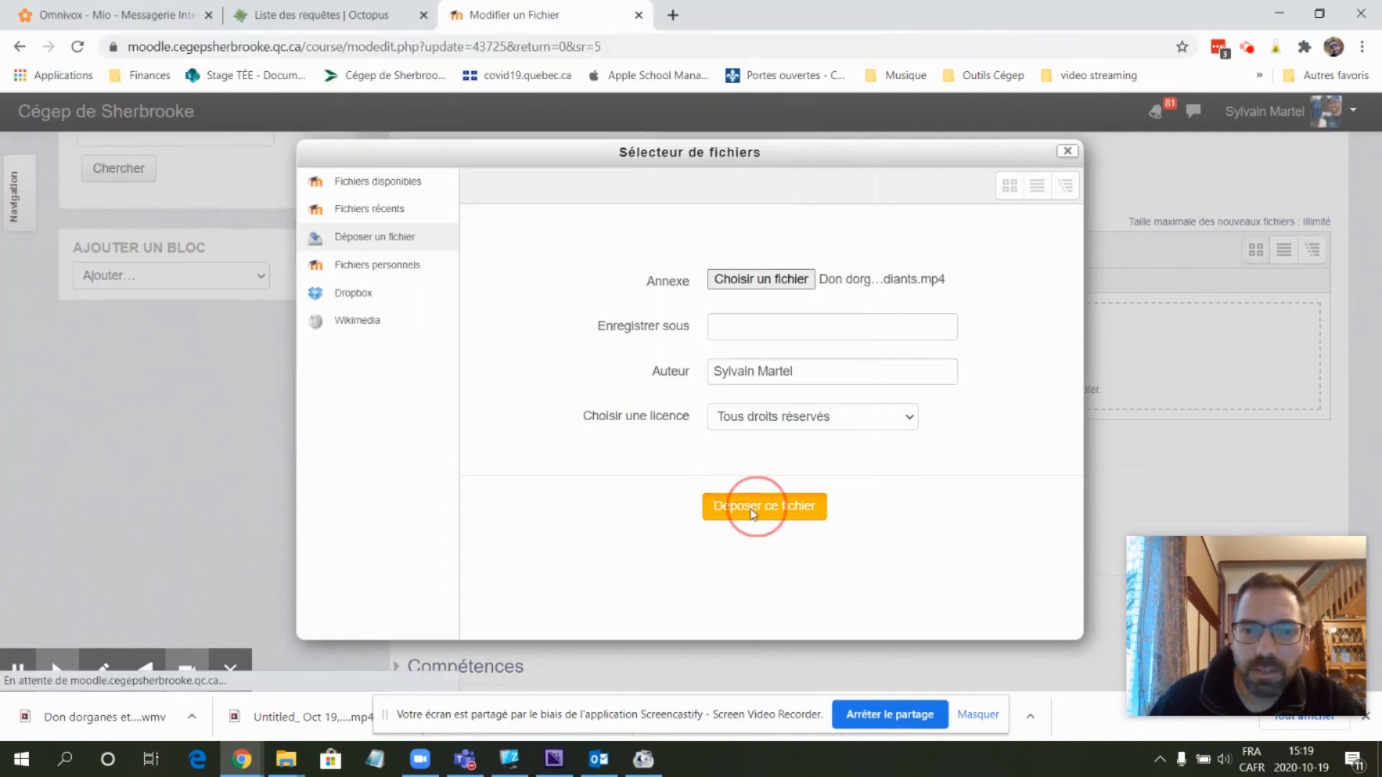